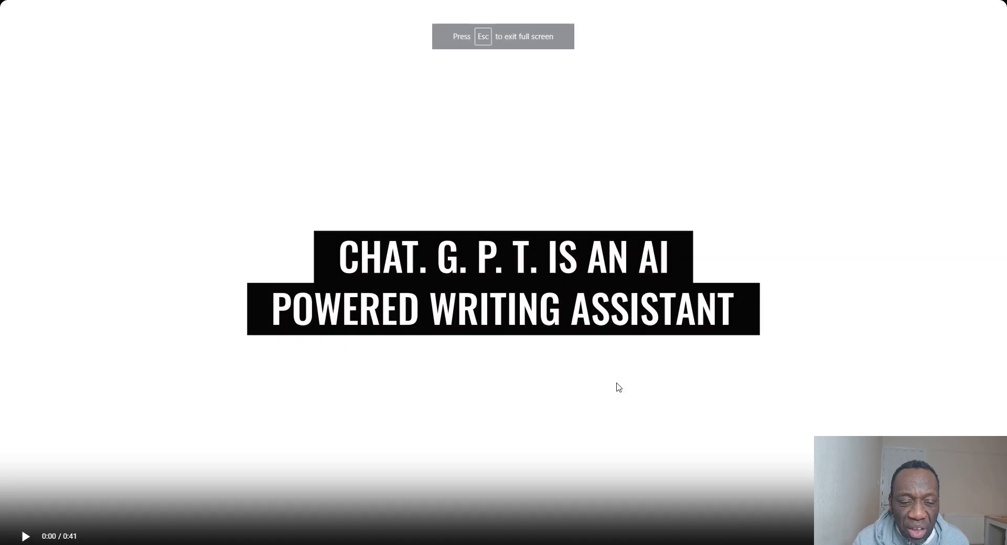
Play the finished ChatGPT sample video, then leave full screen.
left_click(26, 536)
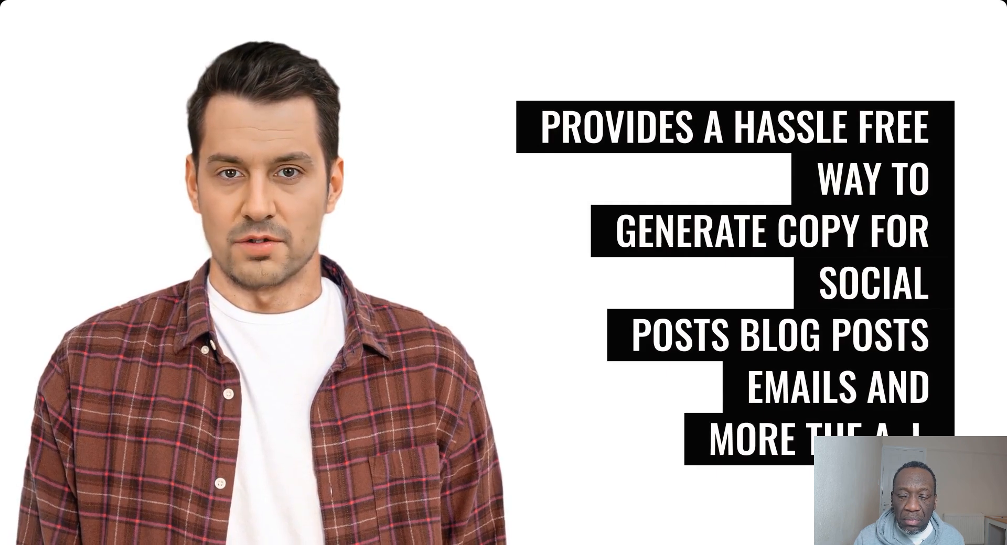
key("Escape")
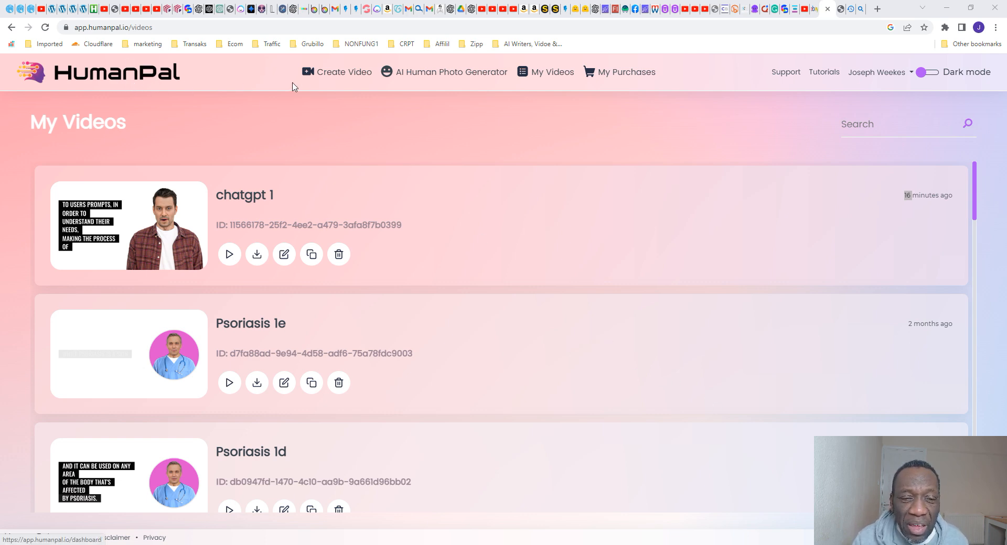
Start a new video with the Boxed Static video type and the Boxed Static Circle template, continuing to the avatar choice.
left_click(348, 80)
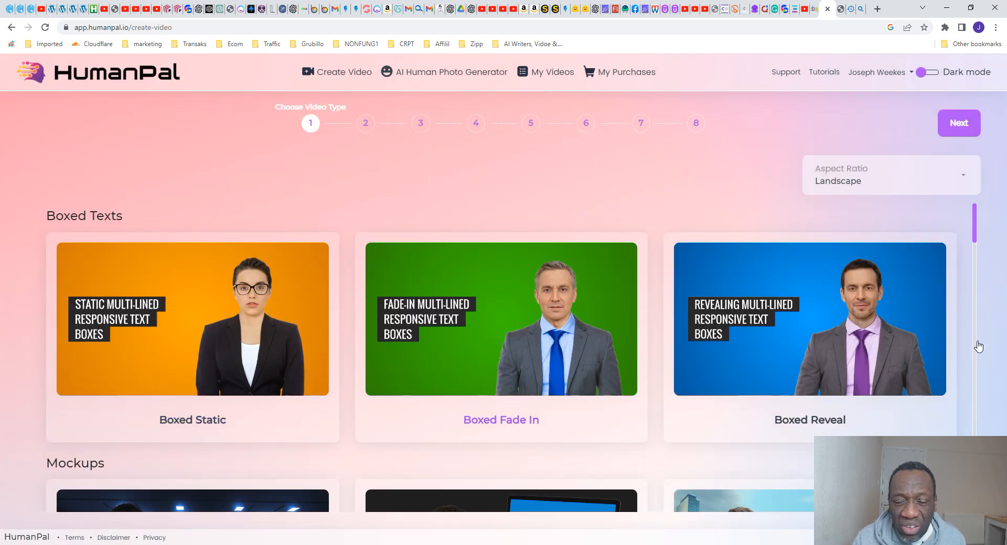
left_click_drag(975, 225, 989, 178)
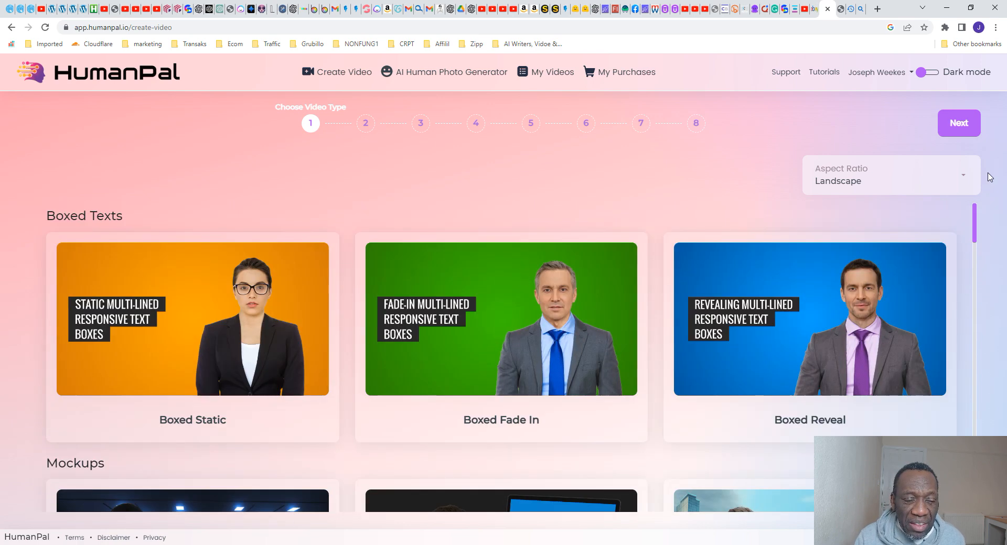
left_click(224, 293)
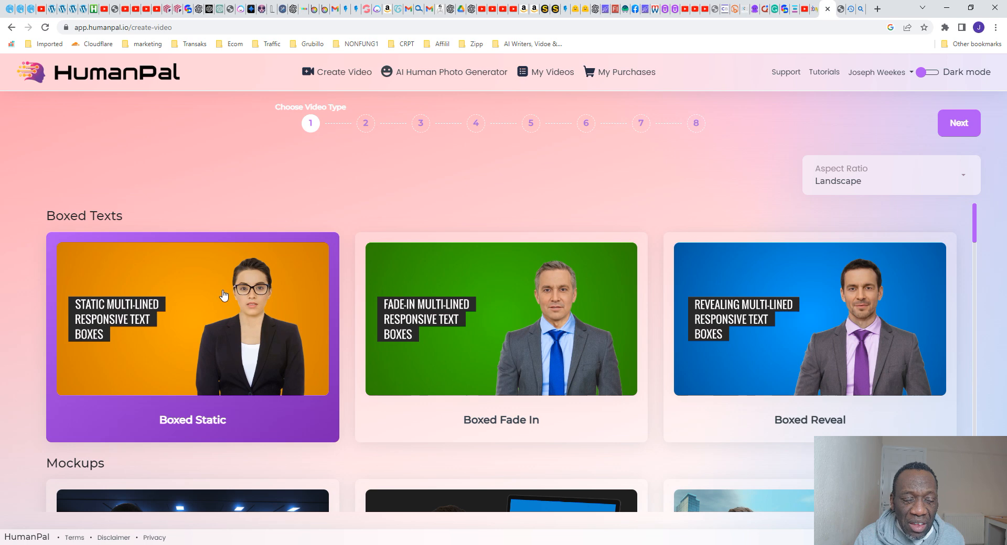
left_click(955, 124)
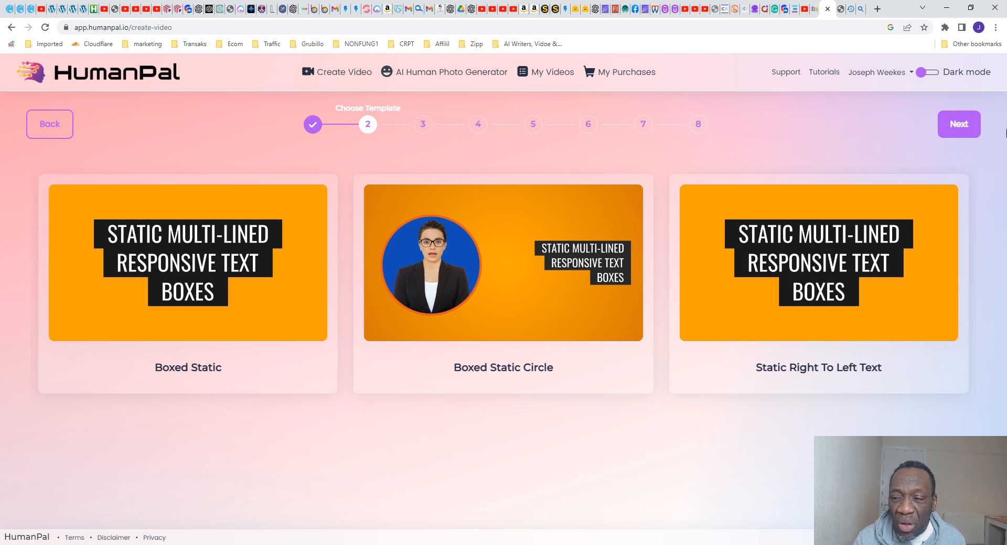
left_click(546, 272)
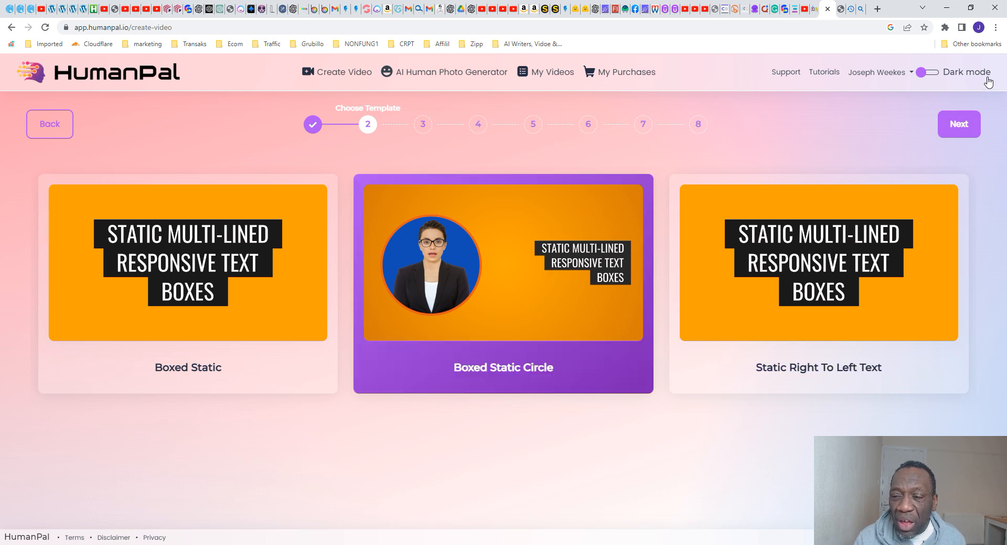
left_click(965, 125)
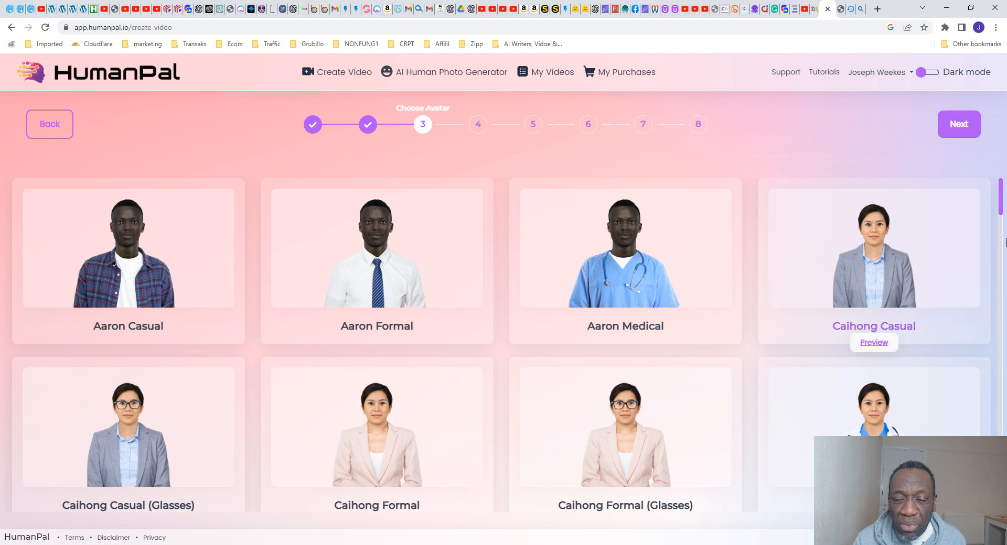
scroll(1003, 197, "down", 1)
scroll(1004, 197, "down", 1)
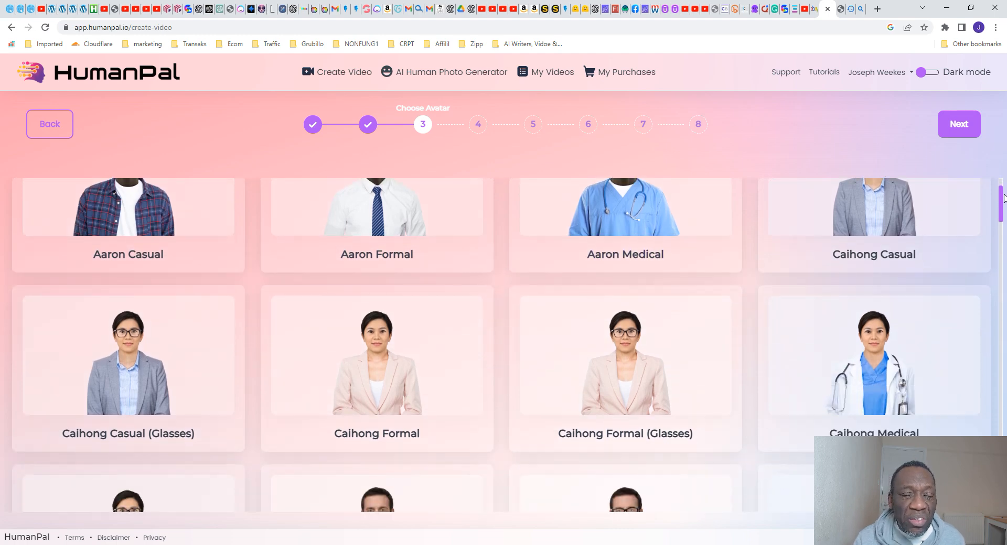
left_click_drag(1004, 198, 1005, 186)
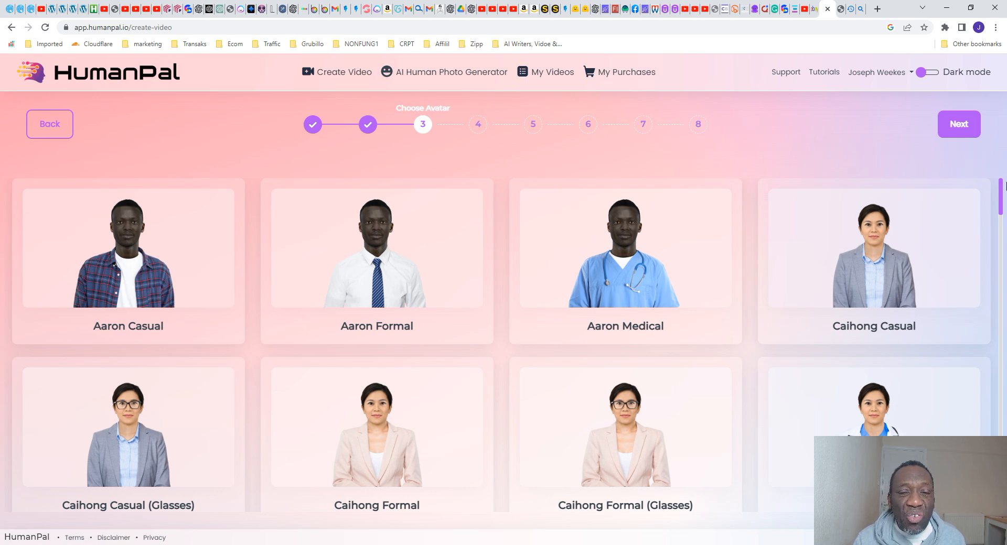
Open the AI Human Photo Generator in a separate browser tab and switch to it.
right_click(459, 74)
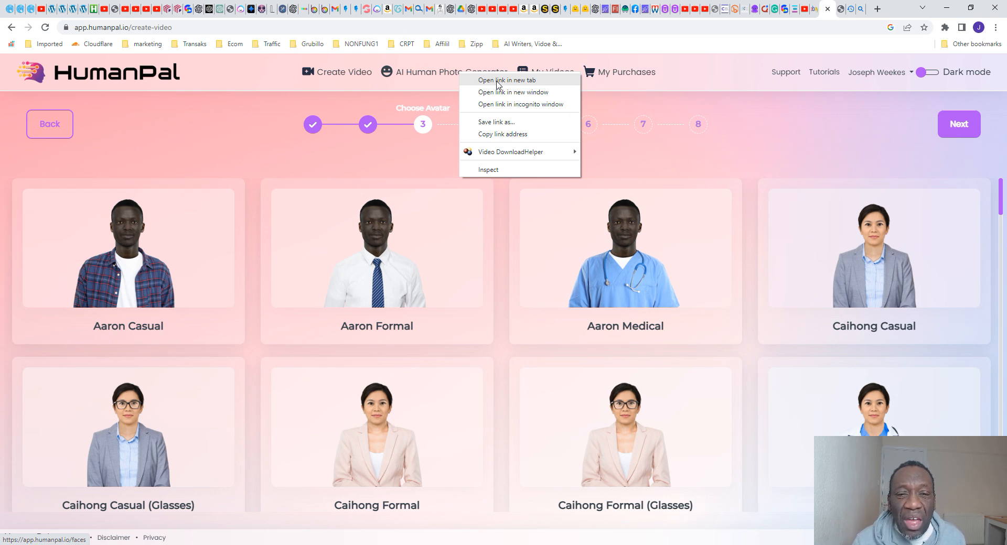
left_click(497, 81)
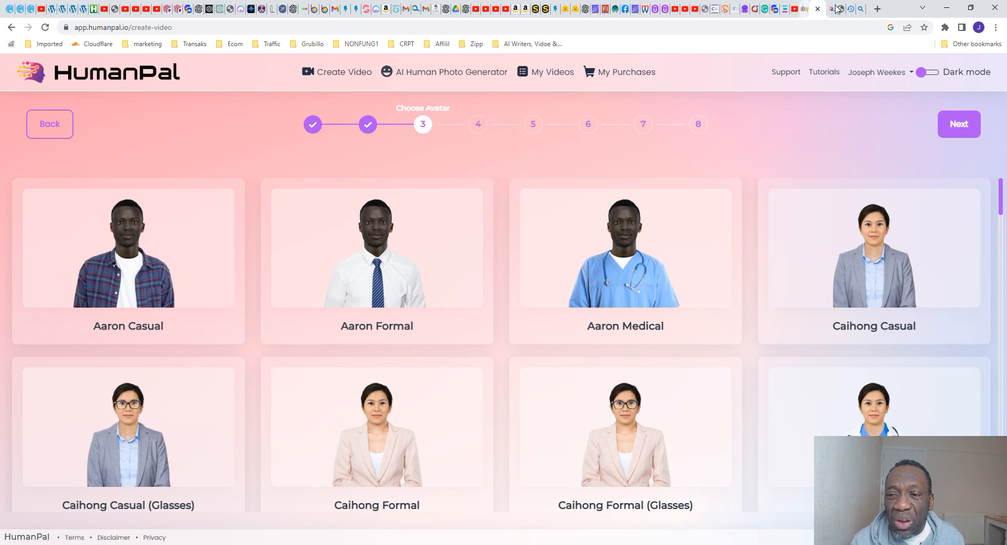
left_click(833, 9)
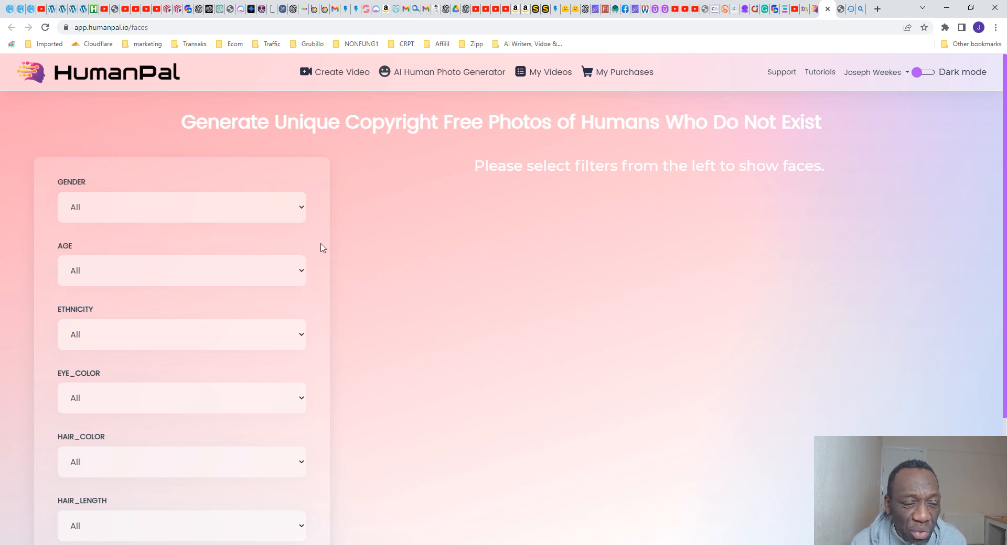
Generate face photos filtered by gender female, age young-adult and ethnicity white.
left_click(288, 207)
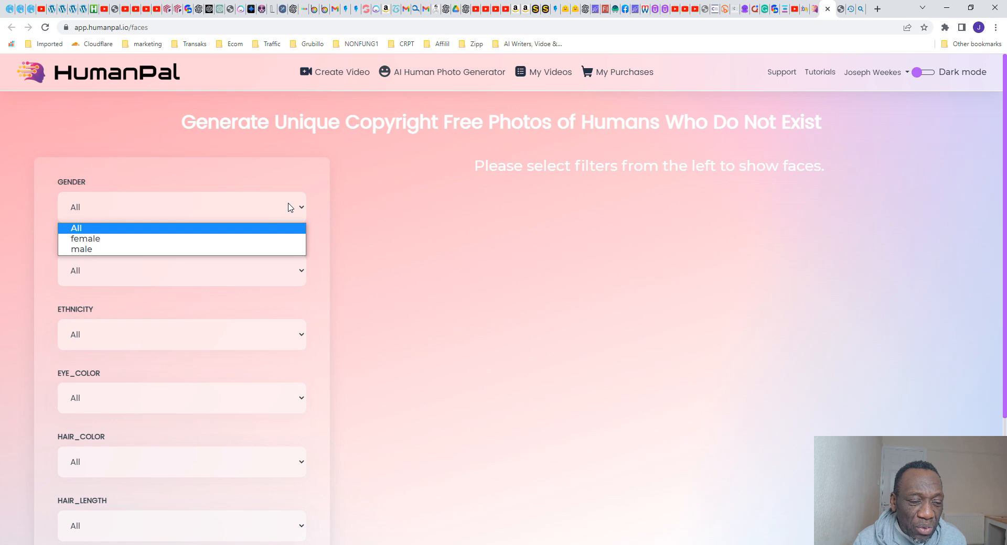
left_click(239, 246)
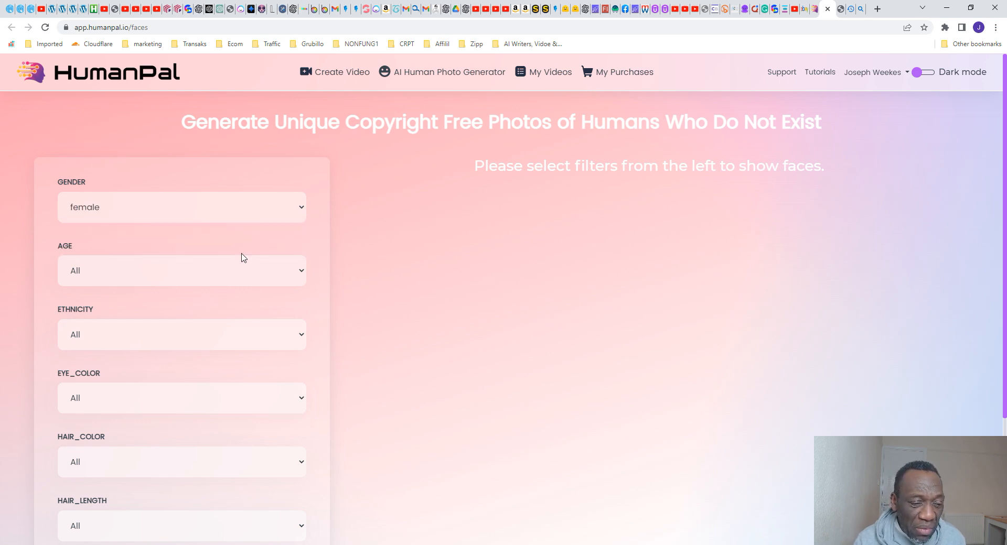
left_click(251, 278)
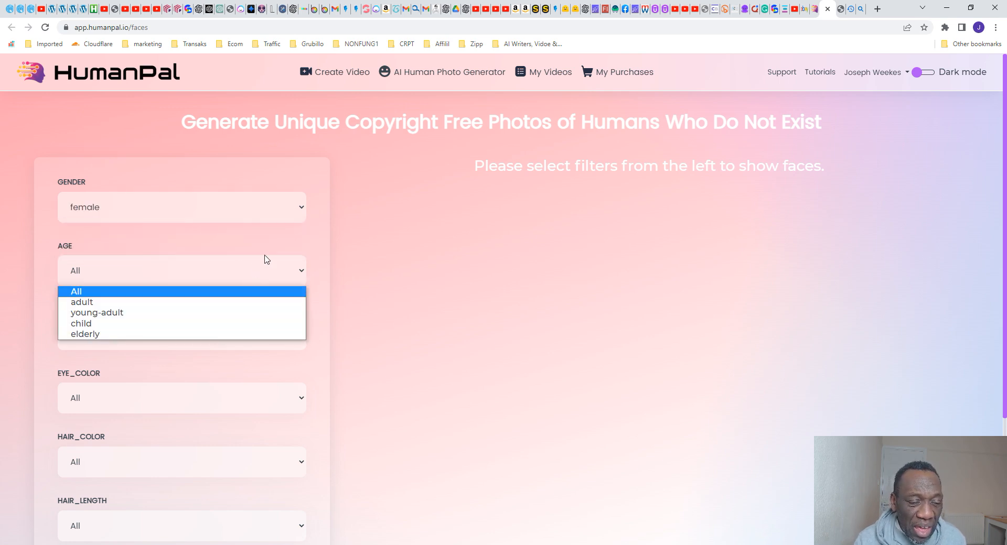
left_click(167, 314)
left_click(196, 334)
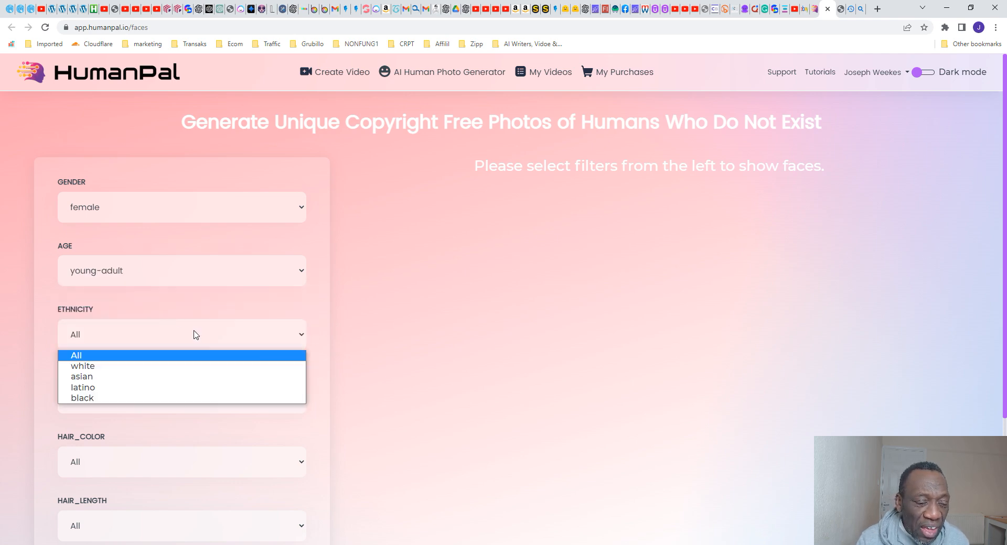
left_click(101, 370)
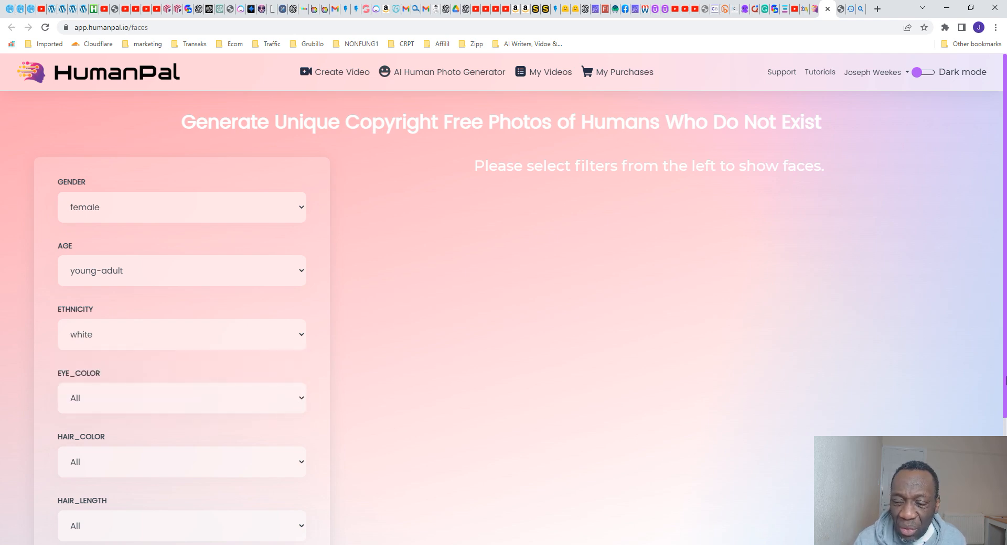
left_click_drag(1004, 335, 1004, 458)
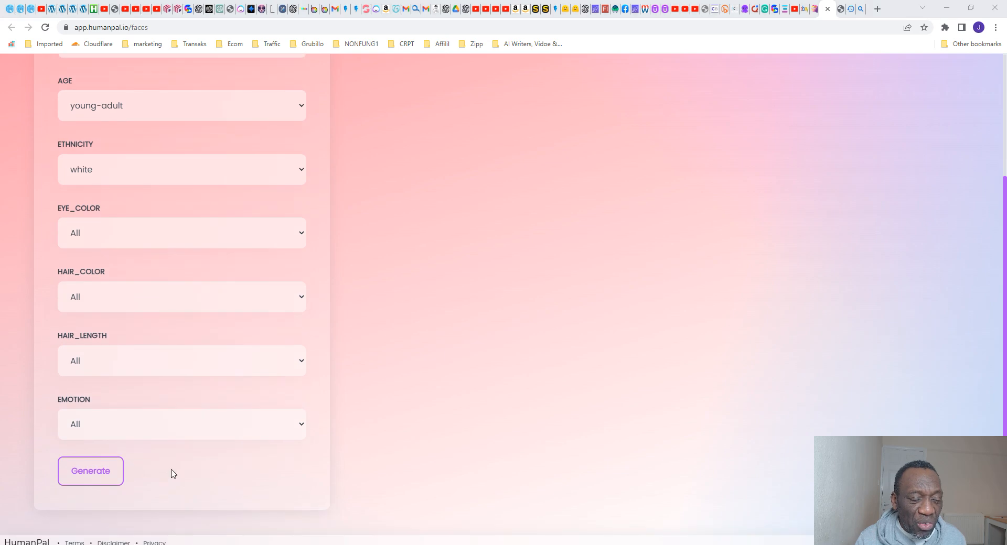
left_click(87, 473)
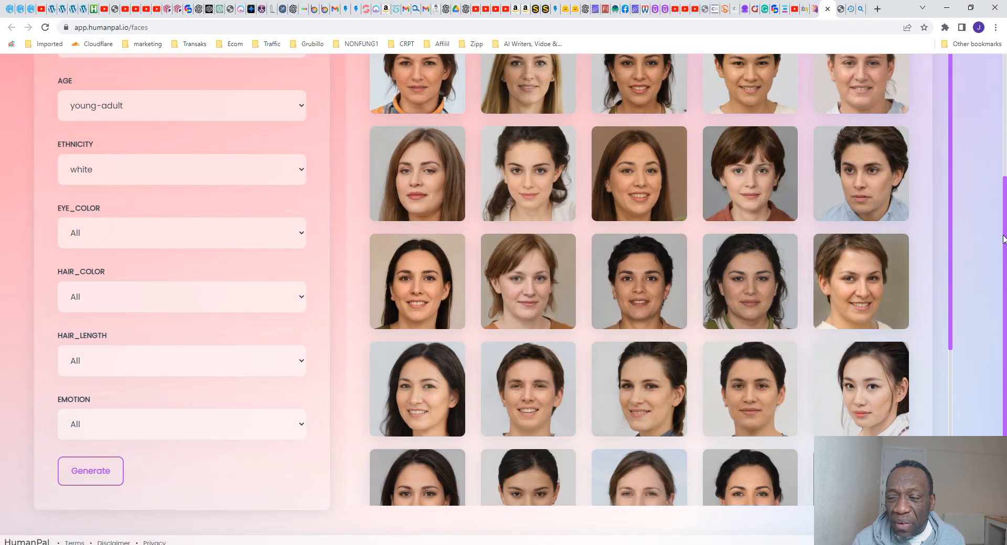
Look over the generated face photos and return to the video creation page.
left_click_drag(1004, 256, 965, 161)
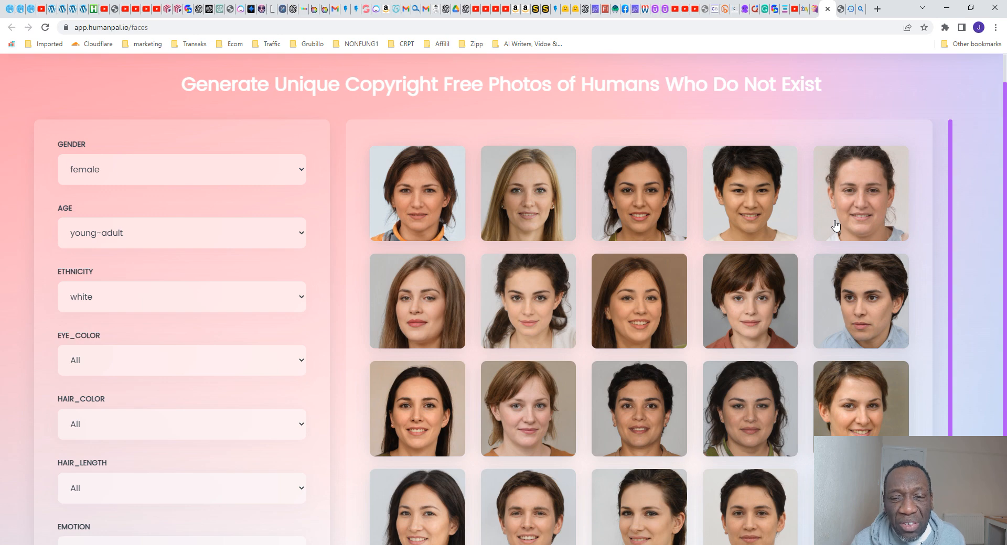
left_click_drag(1004, 195, 1004, 100)
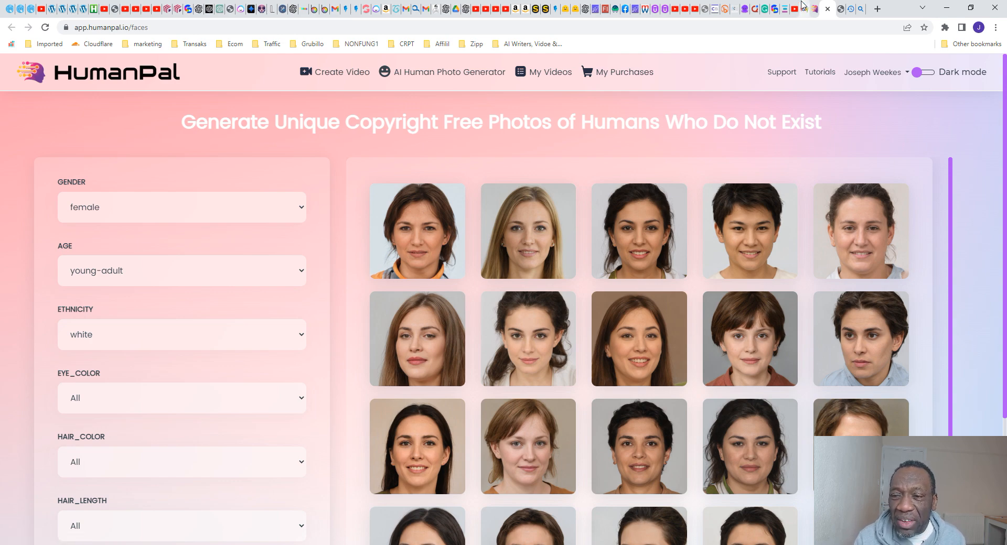
left_click(814, 11)
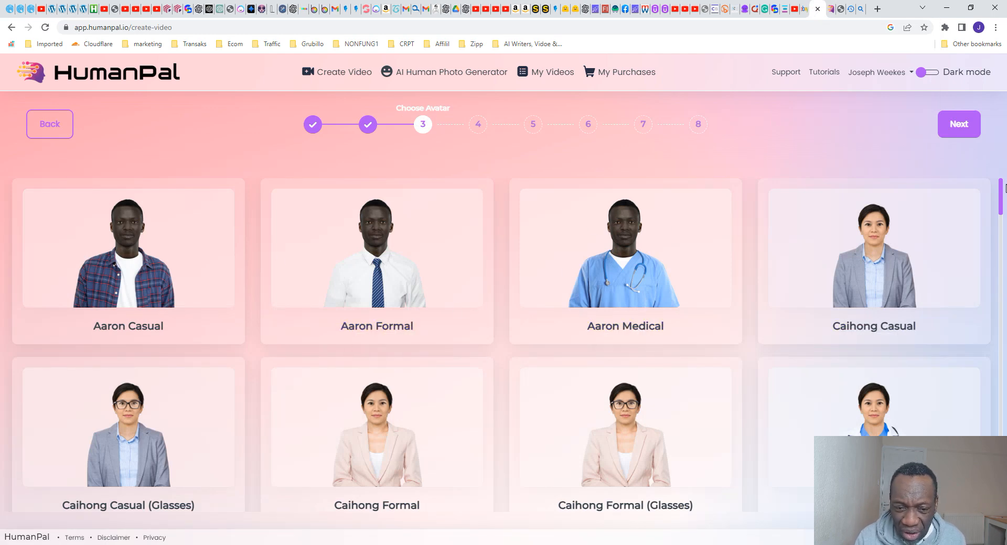
Choose the Hiroto Casual avatar for the video and continue to the voice settings.
left_click(958, 132)
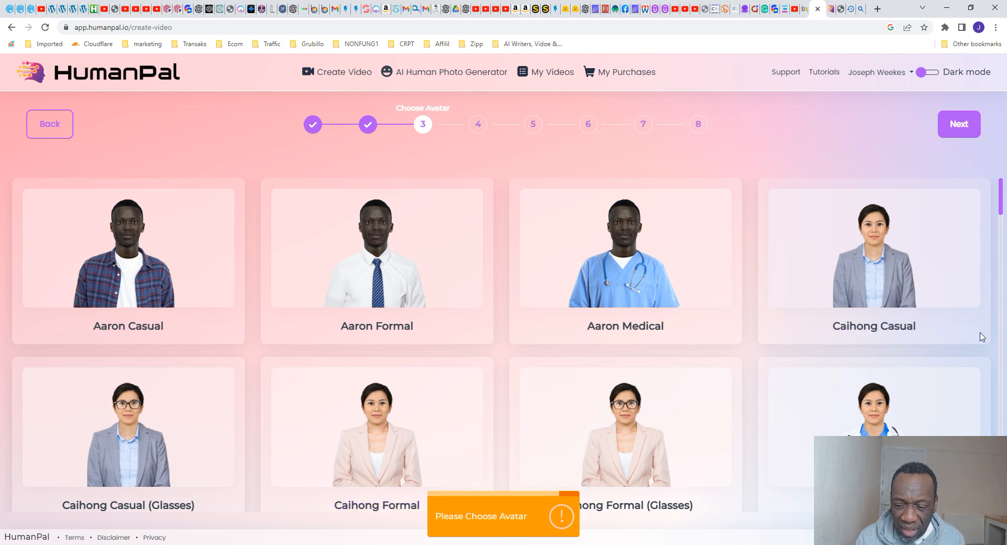
mouse_move(1002, 210)
left_mouse_down()
mouse_move(1003, 252)
mouse_move(1003, 225)
left_mouse_up()
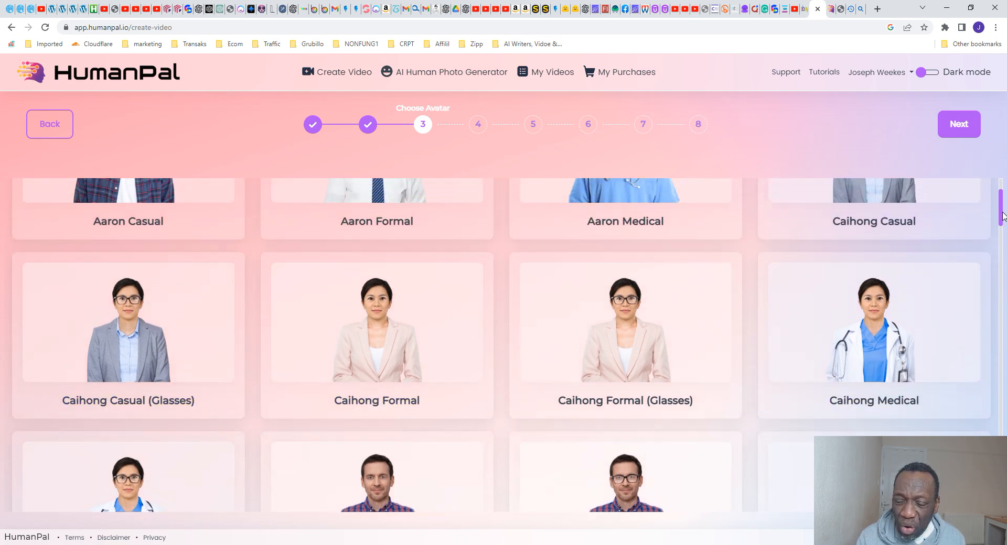
left_click_drag(1003, 216, 1003, 280)
left_click_drag(1001, 285, 1003, 342)
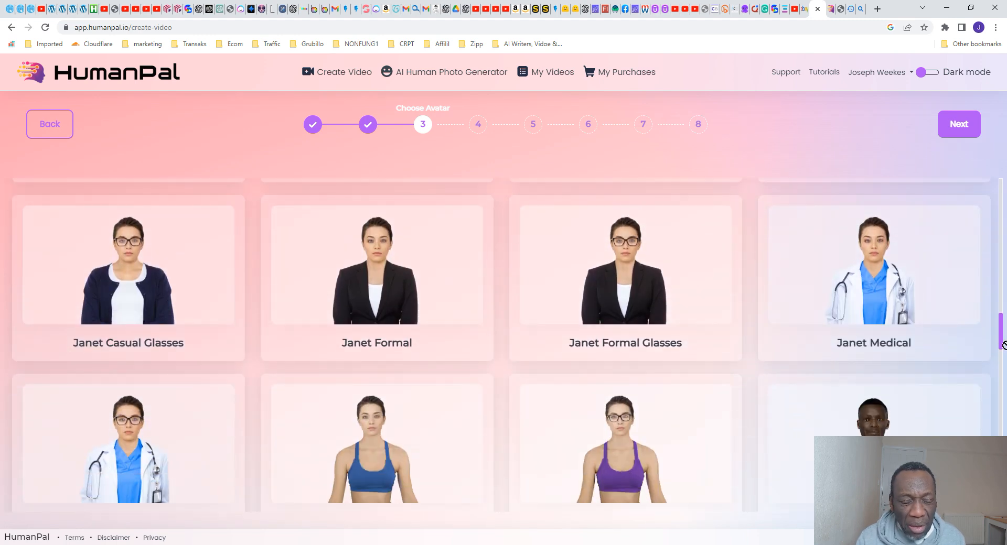
left_click_drag(1004, 321, 1005, 411)
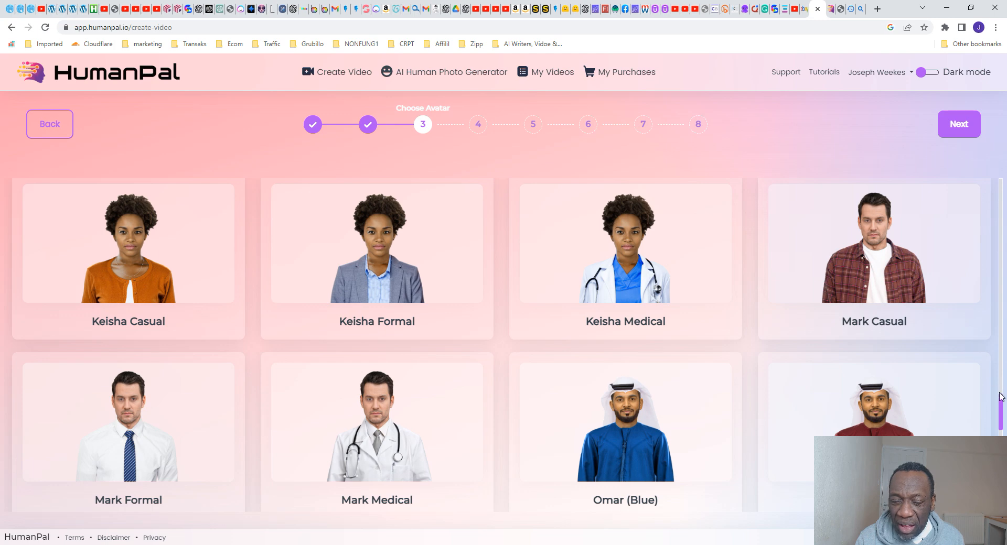
scroll(1002, 414, "down", 5)
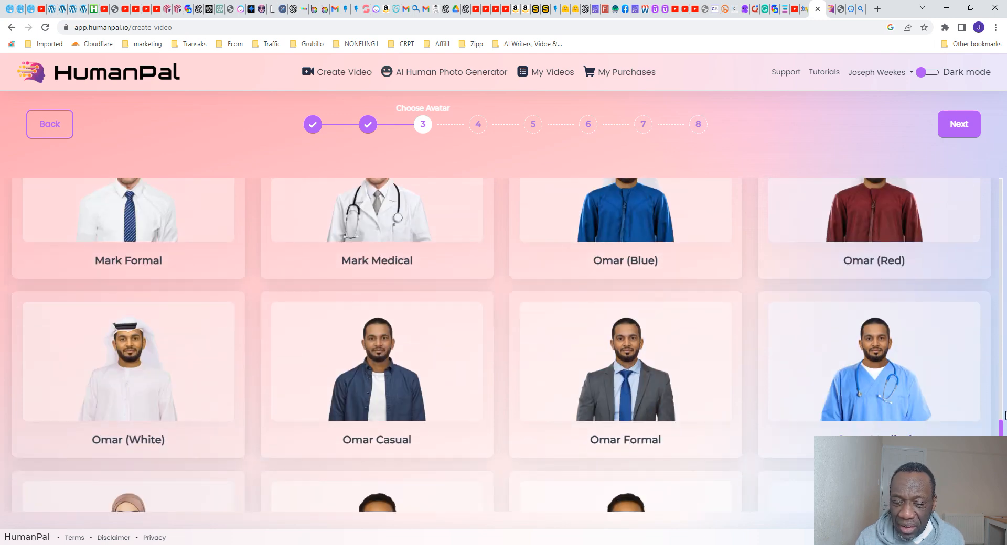
left_click_drag(1003, 420, 1004, 289)
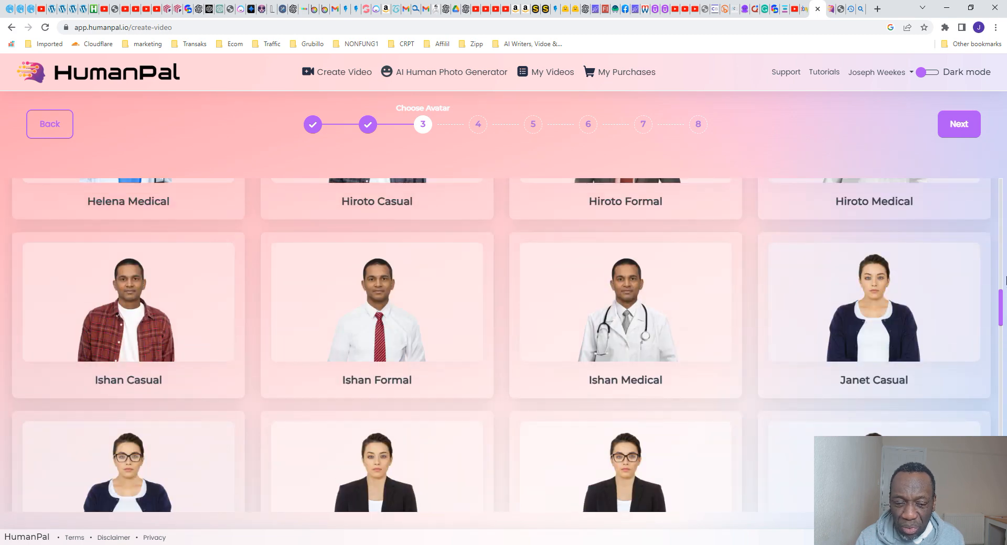
scroll(1004, 283, "up", 3)
left_click_drag(1003, 279, 1003, 282)
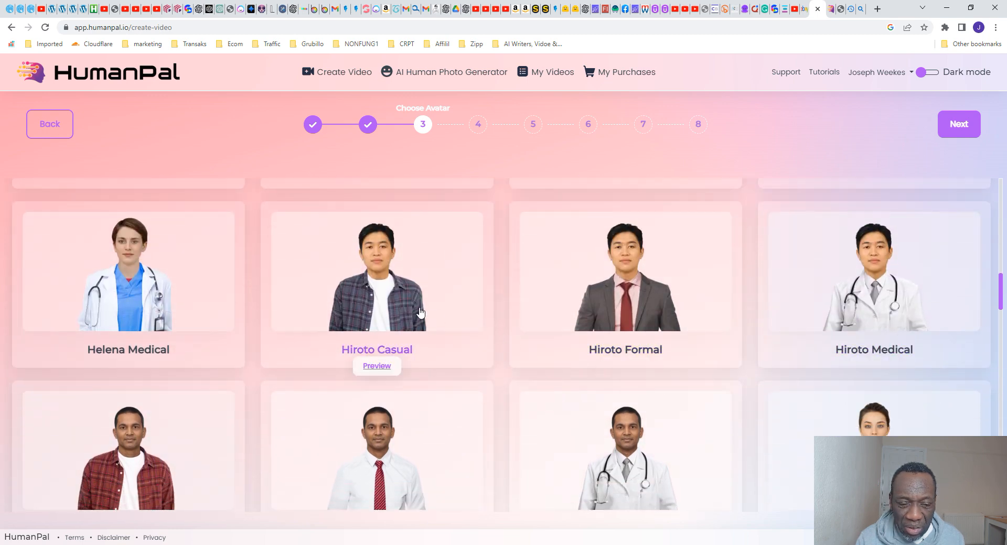
left_click(381, 309)
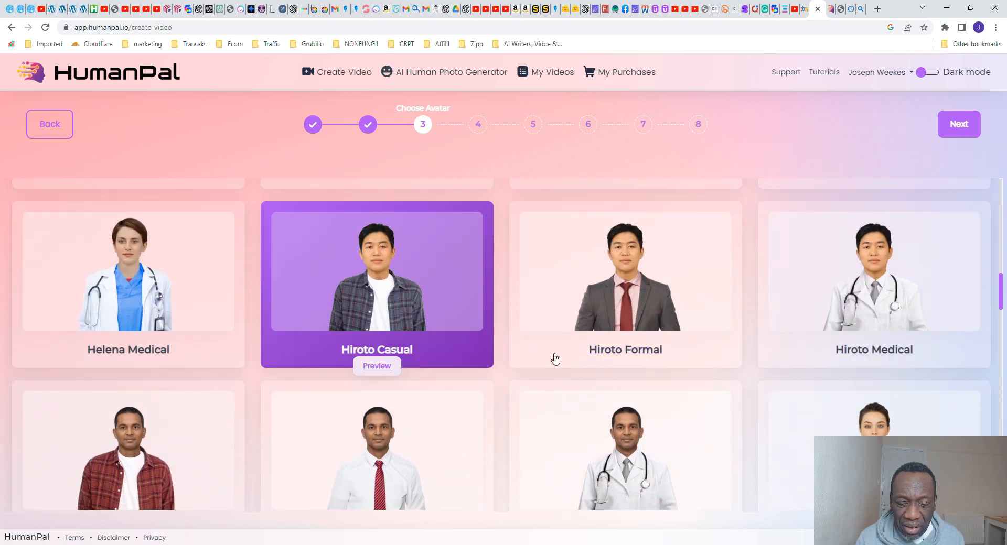
left_click(977, 135)
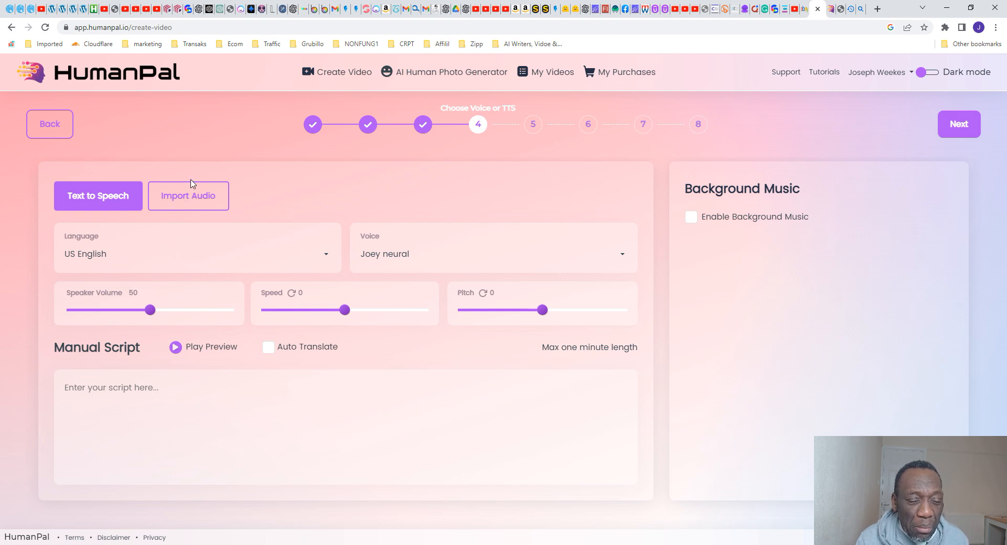
Switch the voice source to Import Audio, view the audio files in the media library and close it without choosing one.
left_click(163, 197)
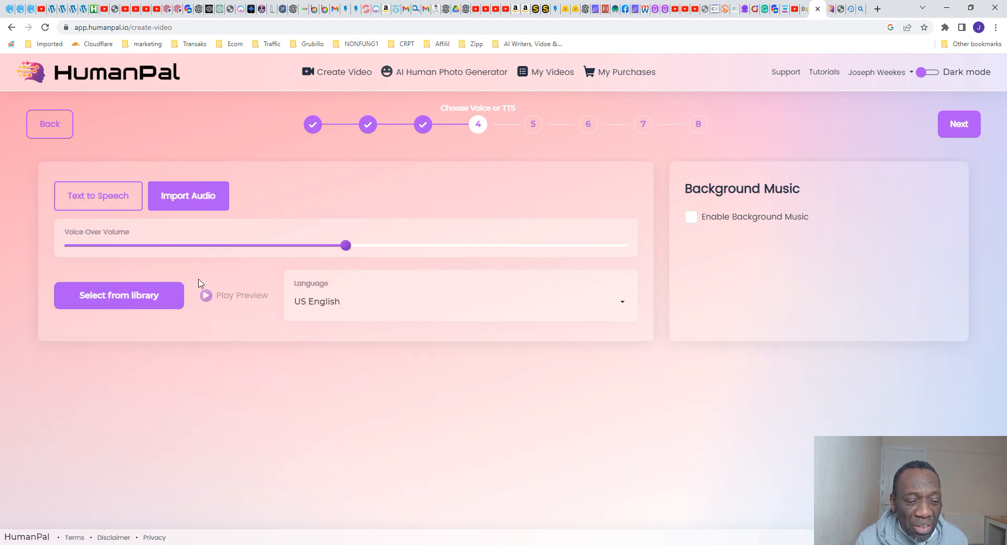
left_click(127, 296)
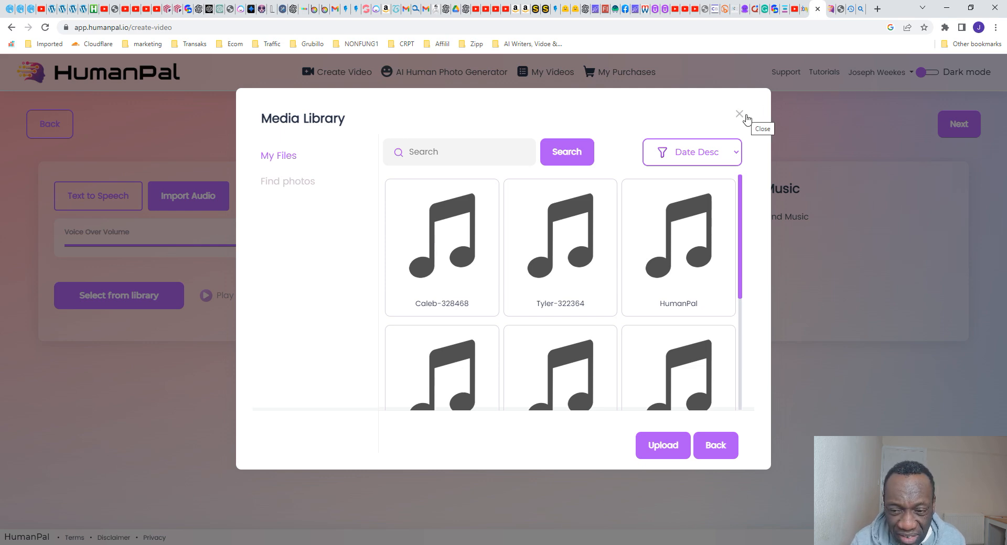
left_click(746, 120)
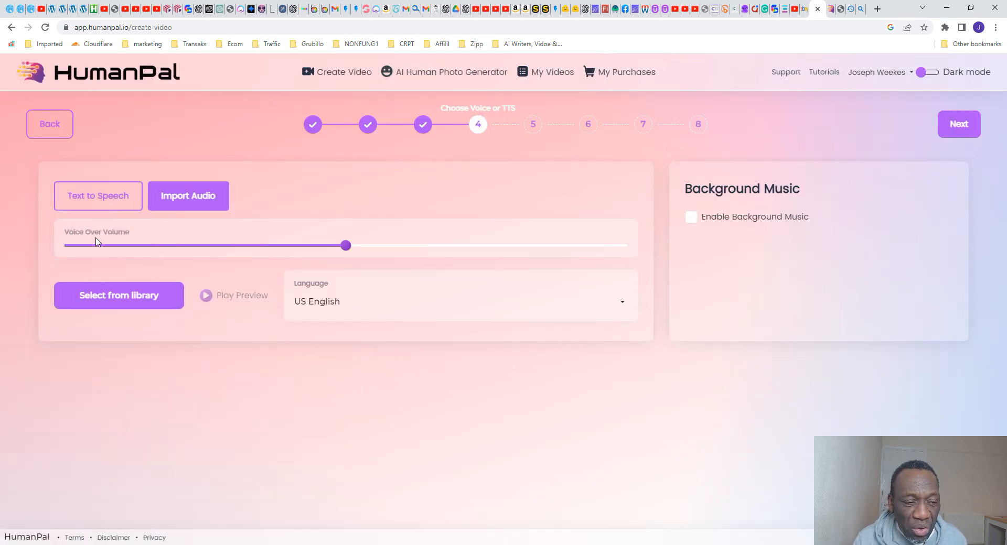
Go back to the avatar selection, check which avatar is chosen and return to the voice settings.
left_click(48, 126)
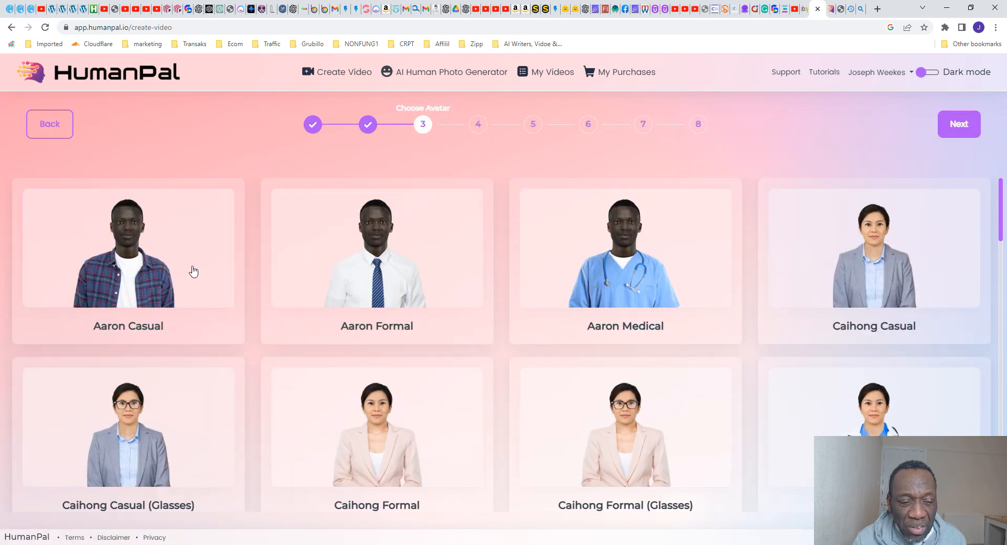
left_click(376, 262)
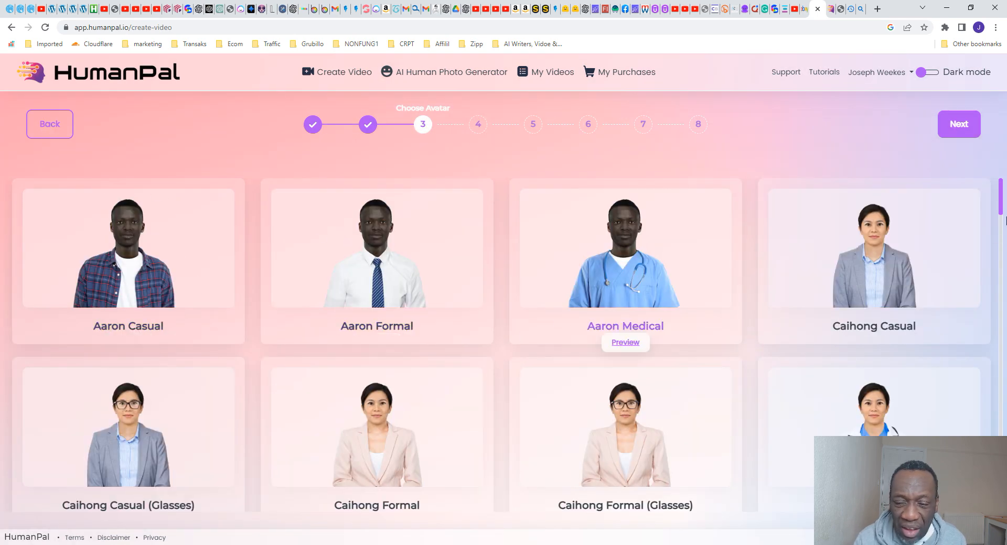
left_click_drag(999, 203, 1002, 282)
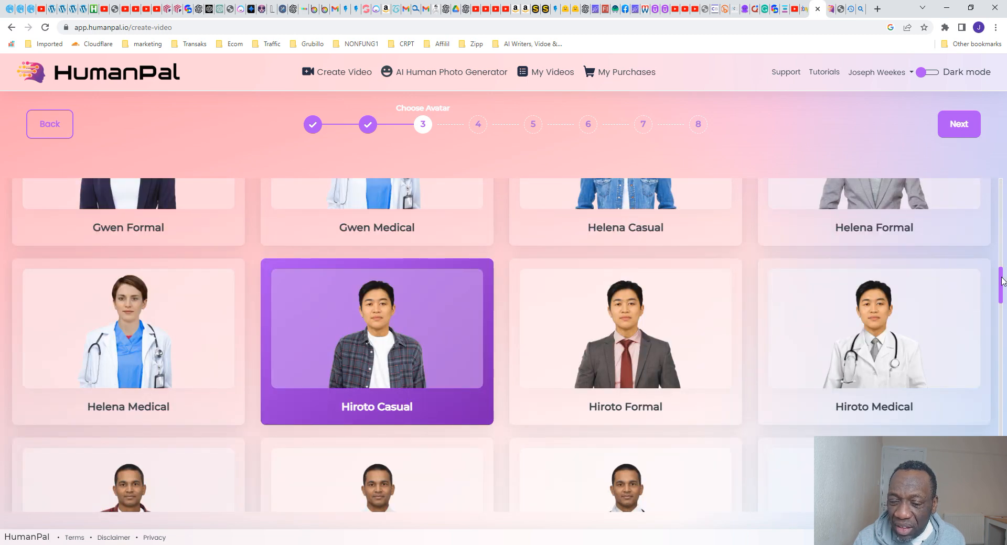
left_click(964, 132)
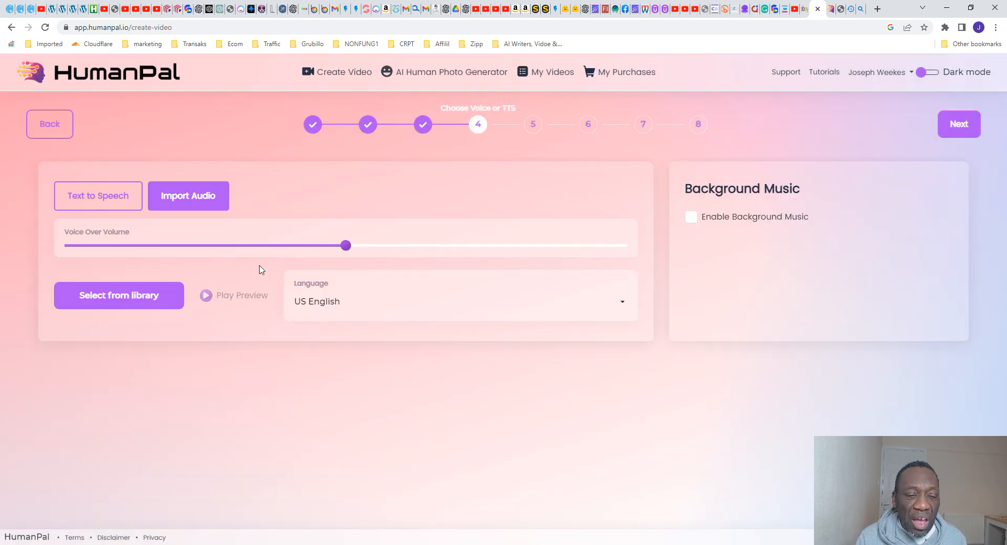
Switch the voice source to Text to Speech and enter the manual script "hi my name is hiroto".
left_click(103, 206)
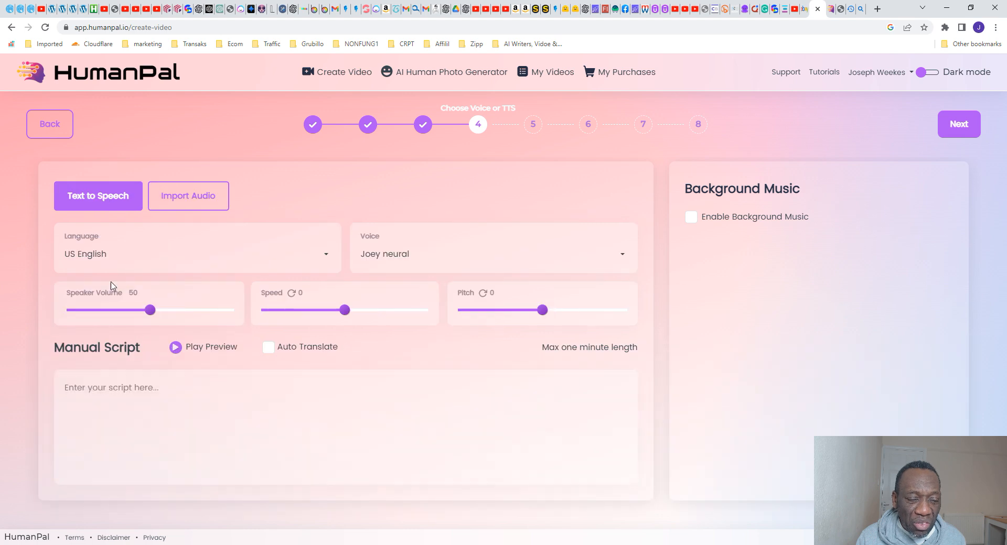
left_click(120, 412)
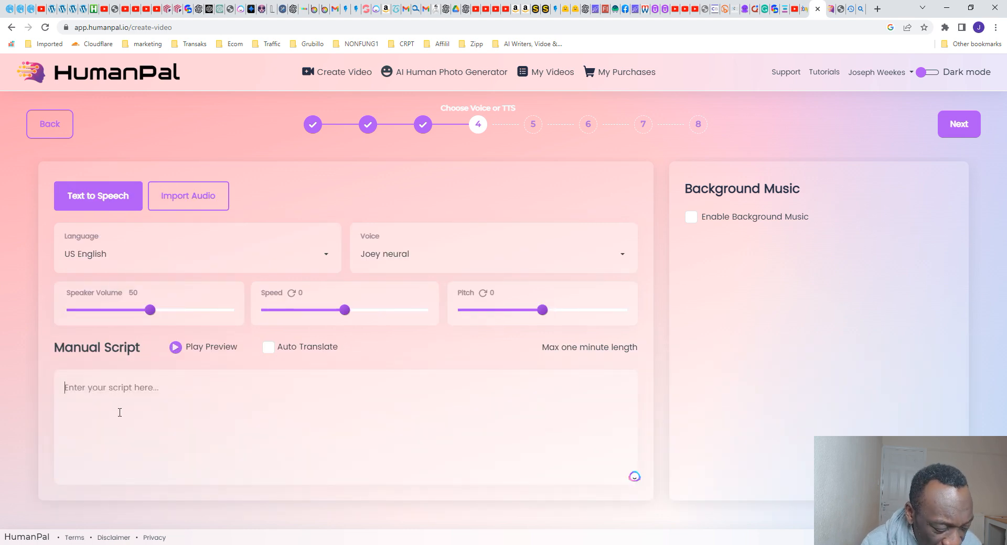
type("hi")
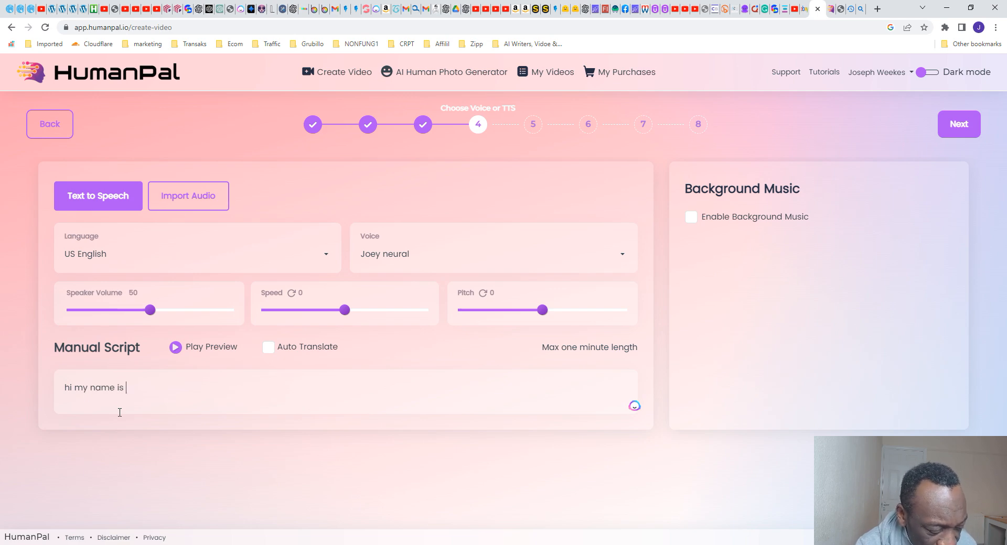
type("my name is hiroto")
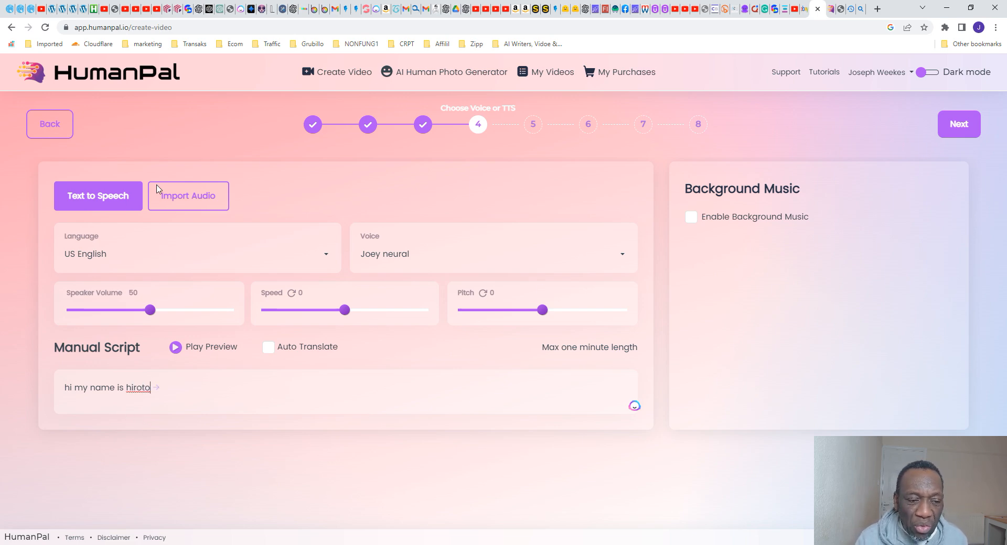
Accept the default text position and video settings and continue to the Create Your Video stage.
left_click(960, 128)
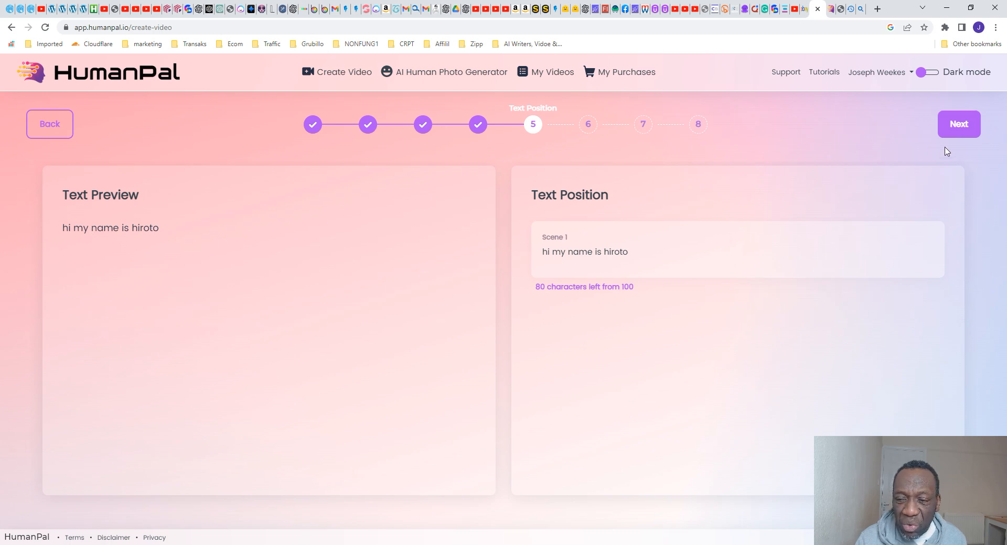
left_click(960, 125)
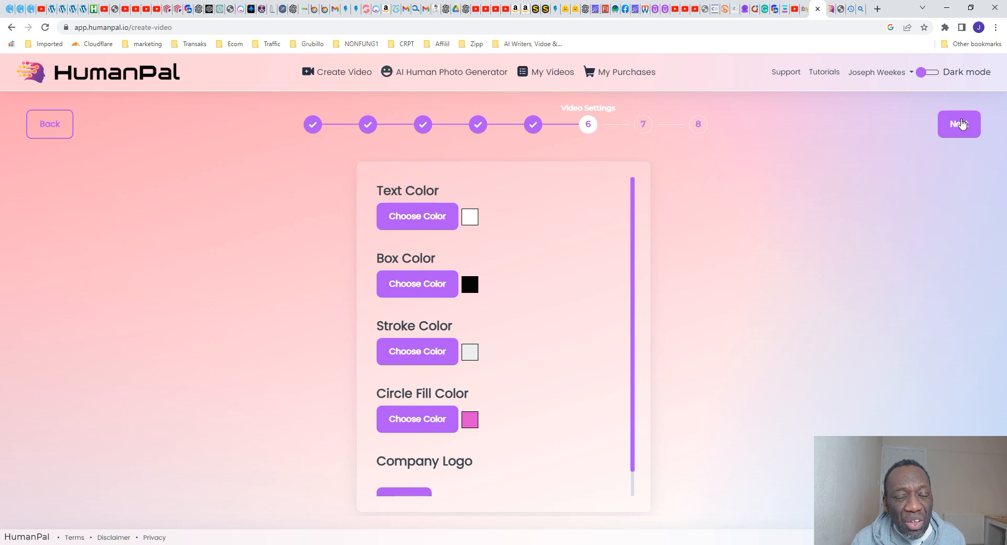
left_click(960, 124)
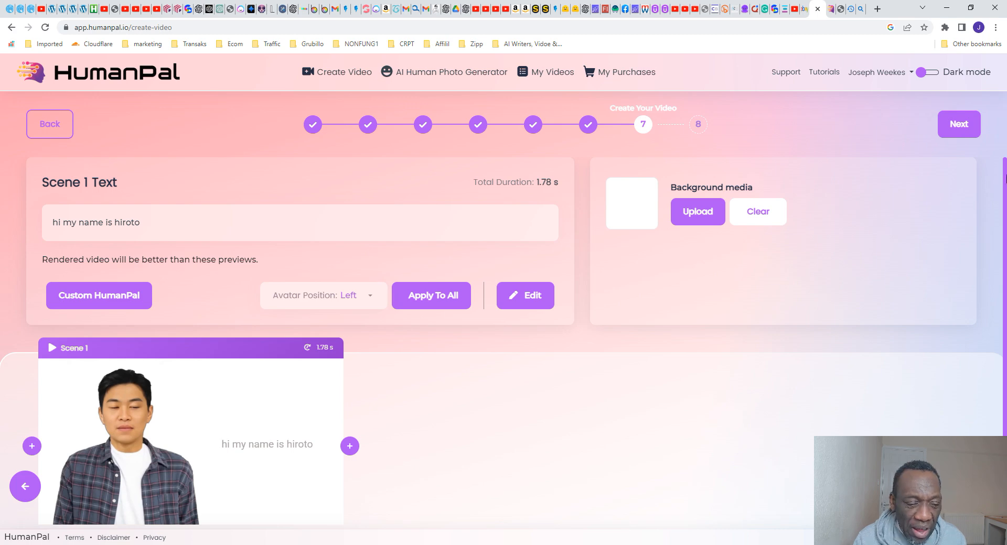
Play the preview of Scene 1 and look over the scene's text and avatar options.
scroll(235, 394, "down", 1)
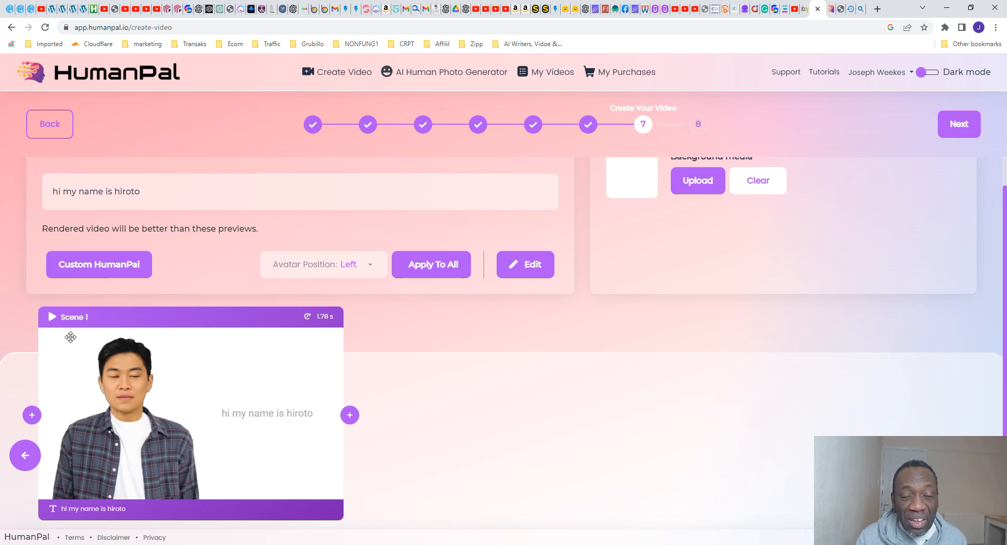
left_click(53, 318)
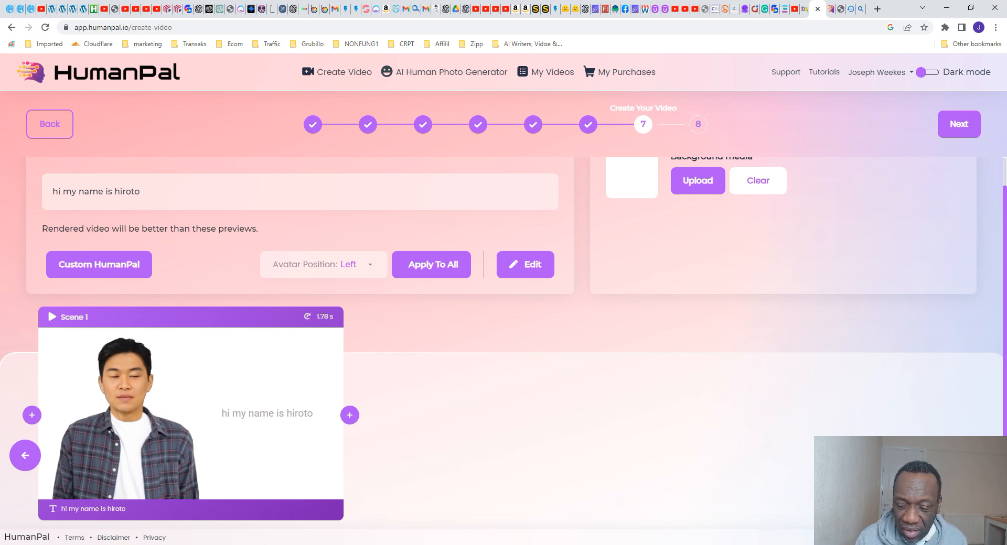
left_click(51, 325)
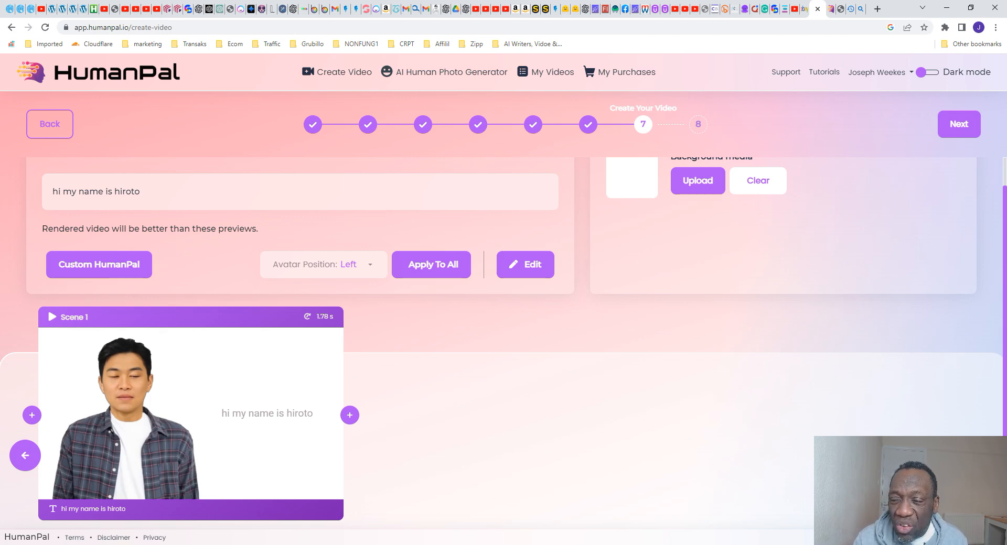
scroll(1005, 411, "up", 1)
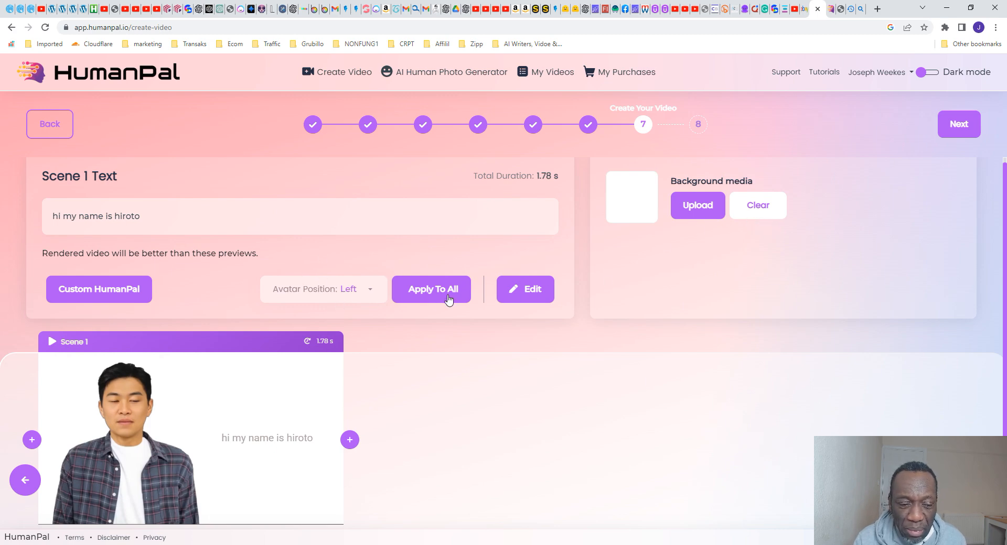
Finalize the video with project name "hi I am" and 1080p resolution, agree to the terms of service and create it.
left_click(959, 129)
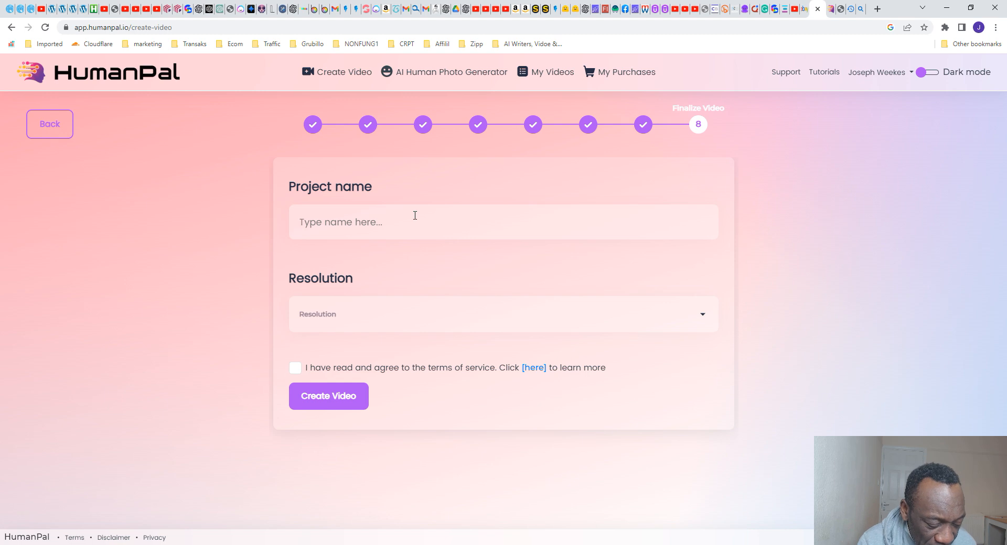
type("hi I am")
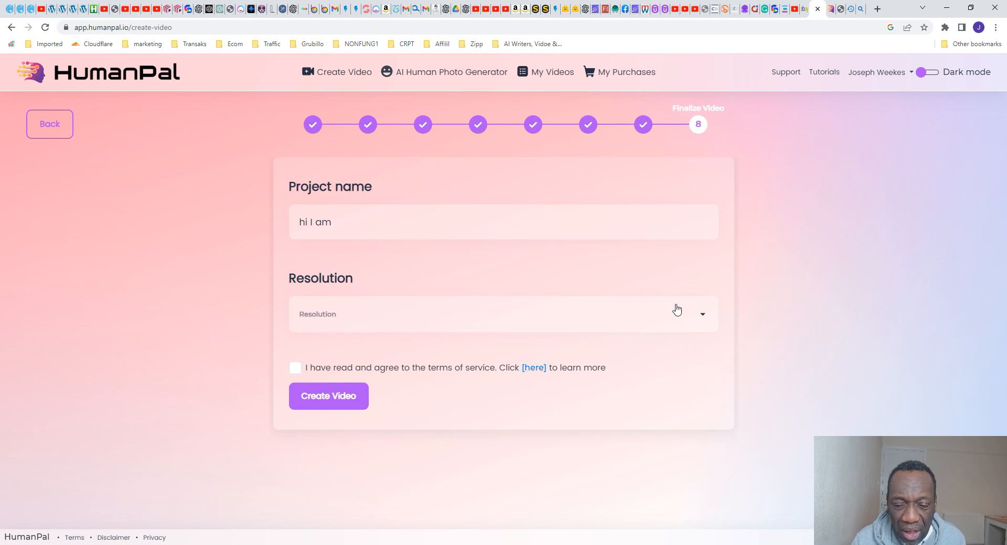
left_click(682, 327)
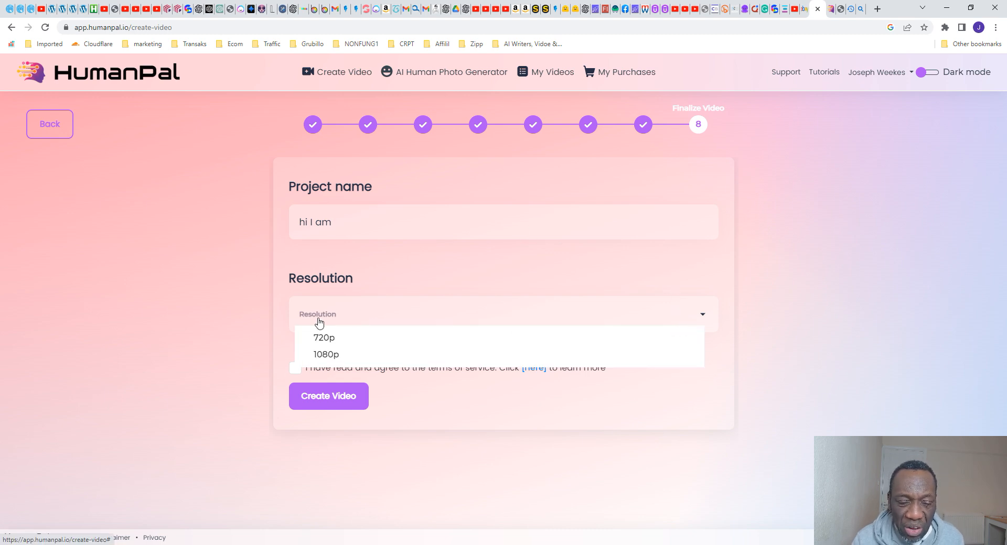
left_click(355, 360)
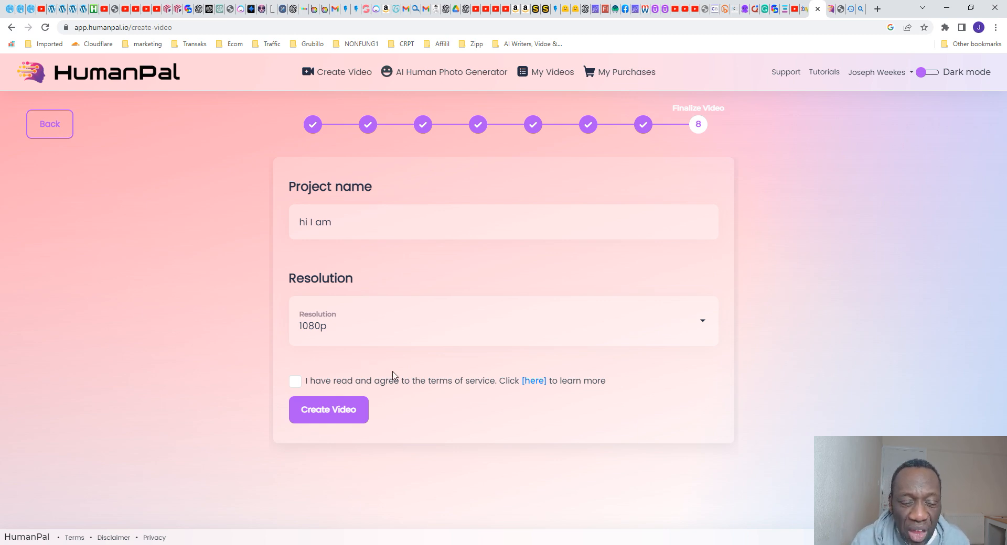
left_click(295, 381)
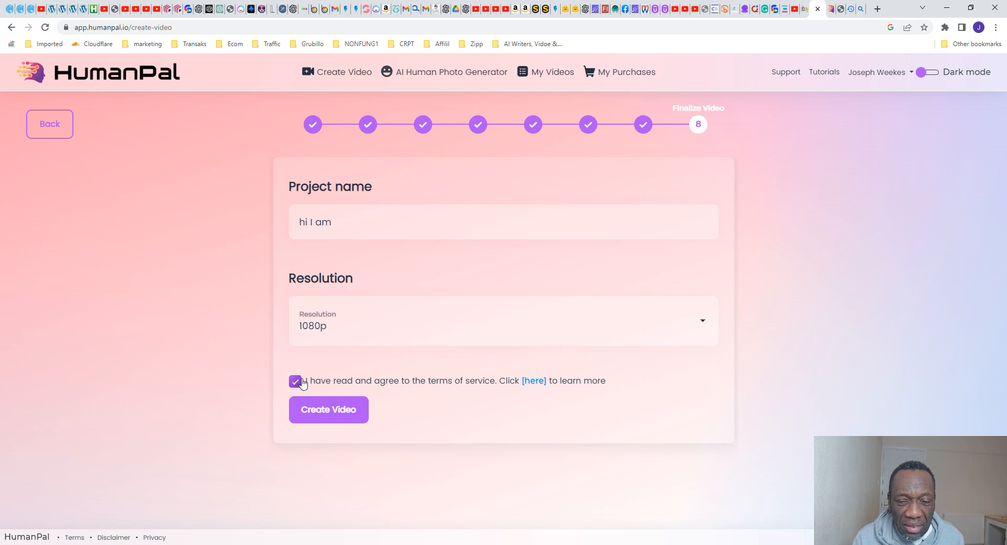
left_click(330, 414)
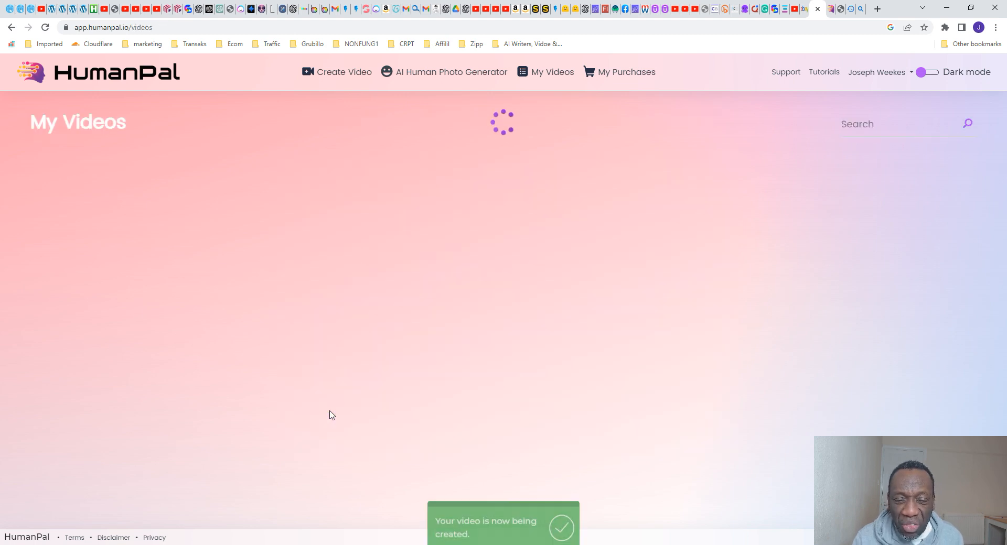